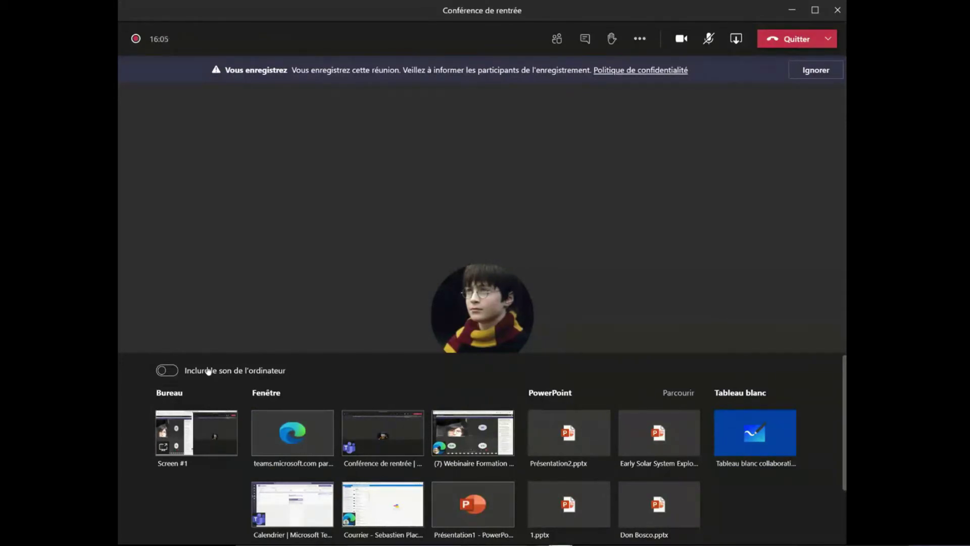
Step: Share the collaborative whiteboard without computer sound, in presentation mode so that only the presenter can edit it
{"action": "left_click", "coordinate": [171, 371]}
{"action": "left_click", "coordinate": [171, 371]}
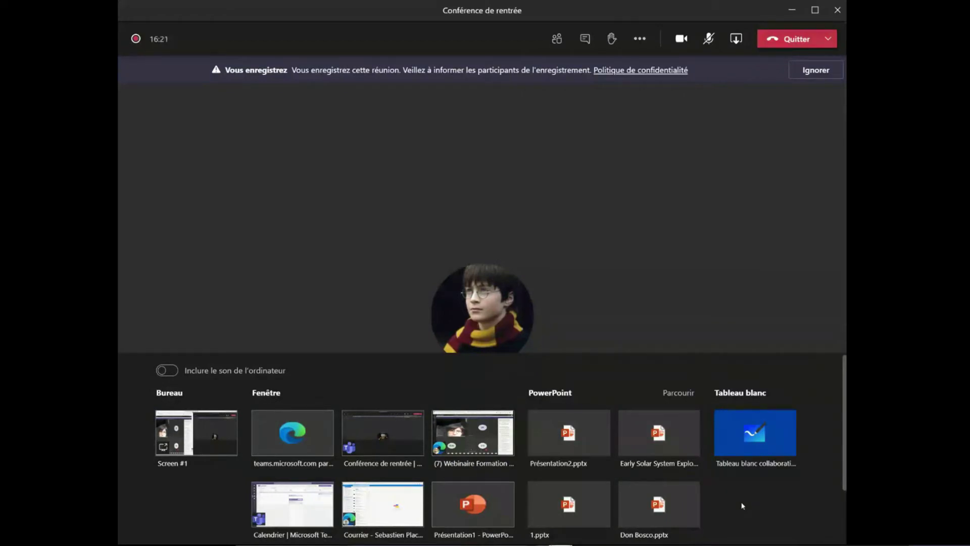
{"action": "left_click", "coordinate": [747, 443]}
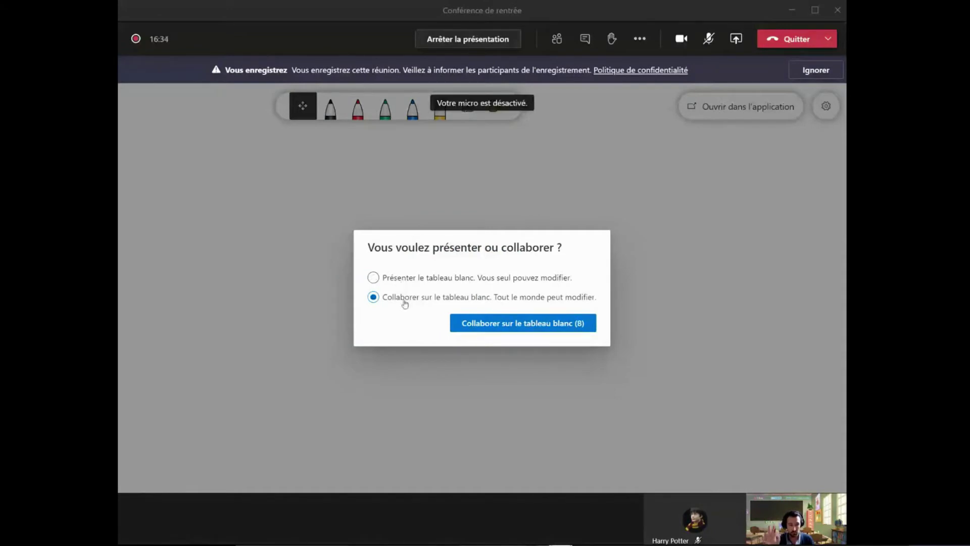
{"action": "left_click", "coordinate": [422, 280]}
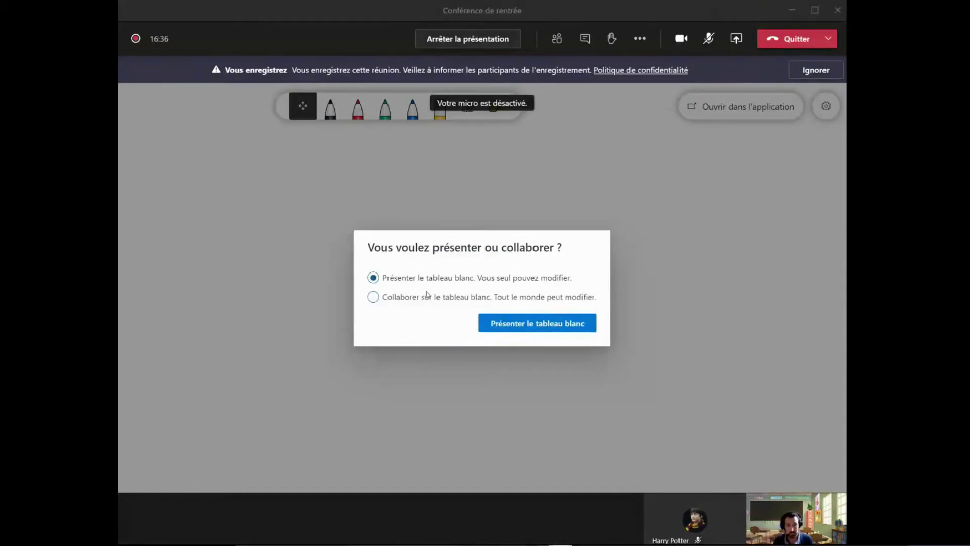
{"action": "left_click", "coordinate": [493, 324]}
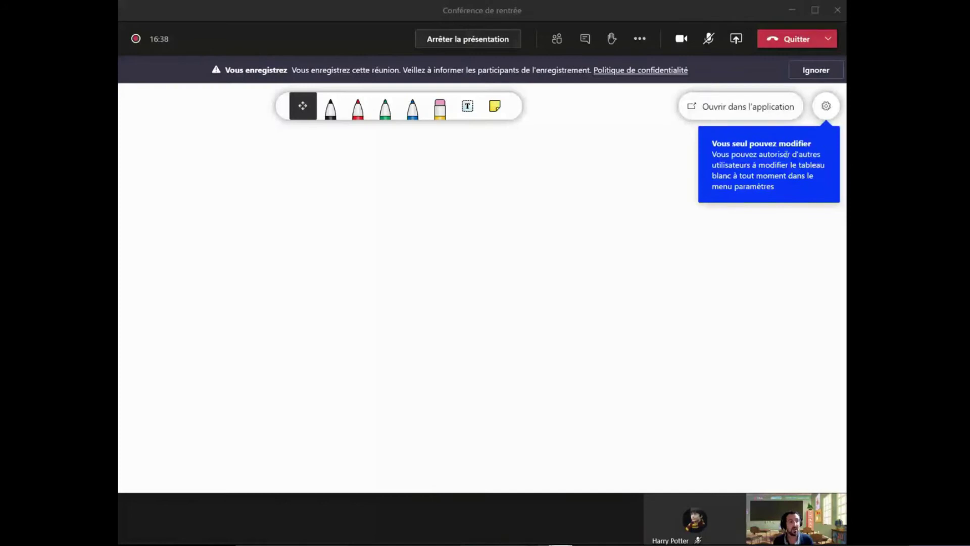
Step: Examine the whiteboard settings, including the PNG image export and the option letting other participants edit
{"action": "left_click", "coordinate": [825, 116]}
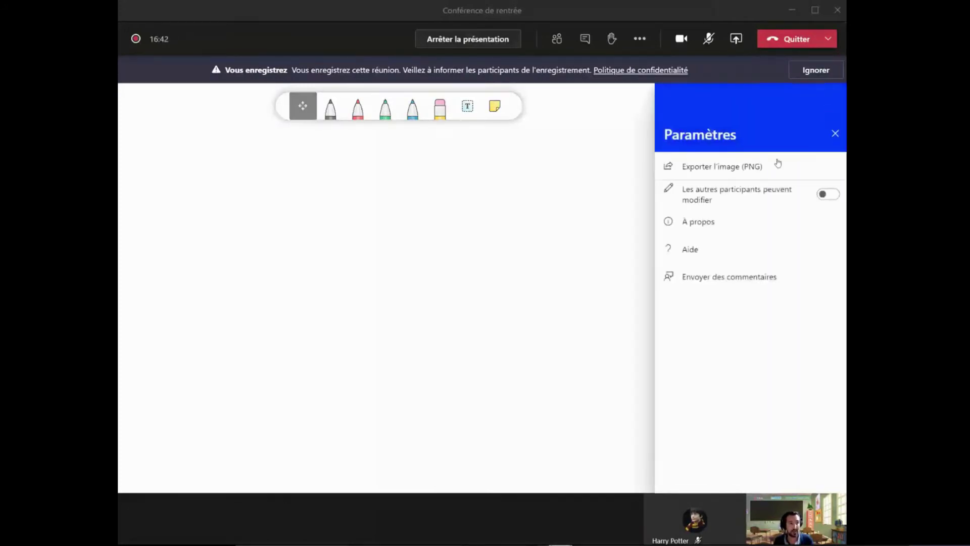
{"action": "left_click", "coordinate": [827, 195]}
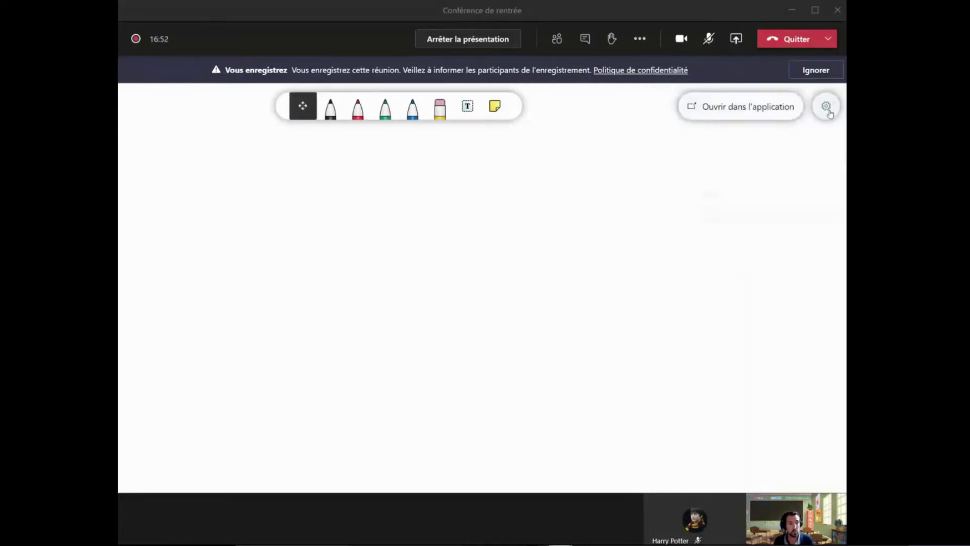
{"action": "left_click", "coordinate": [828, 111]}
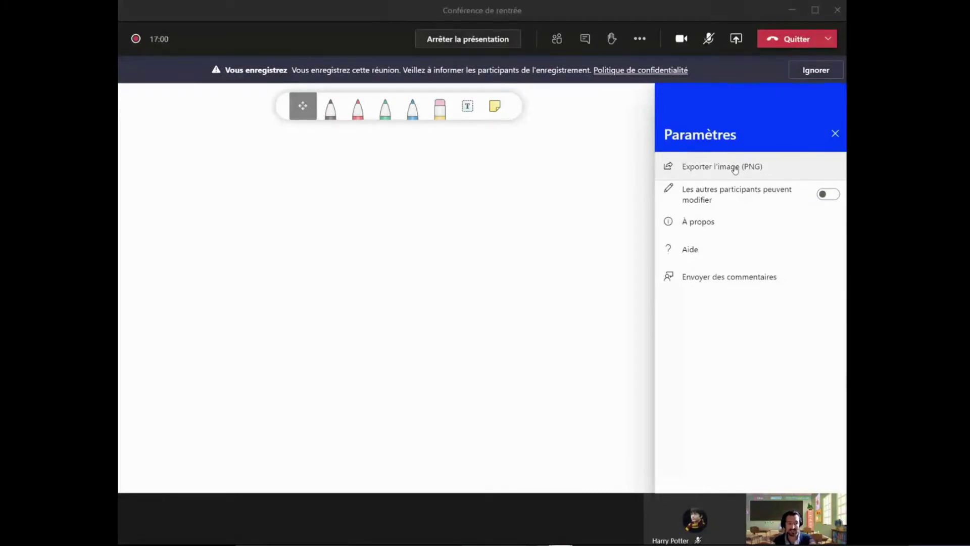
{"action": "left_click", "coordinate": [836, 134]}
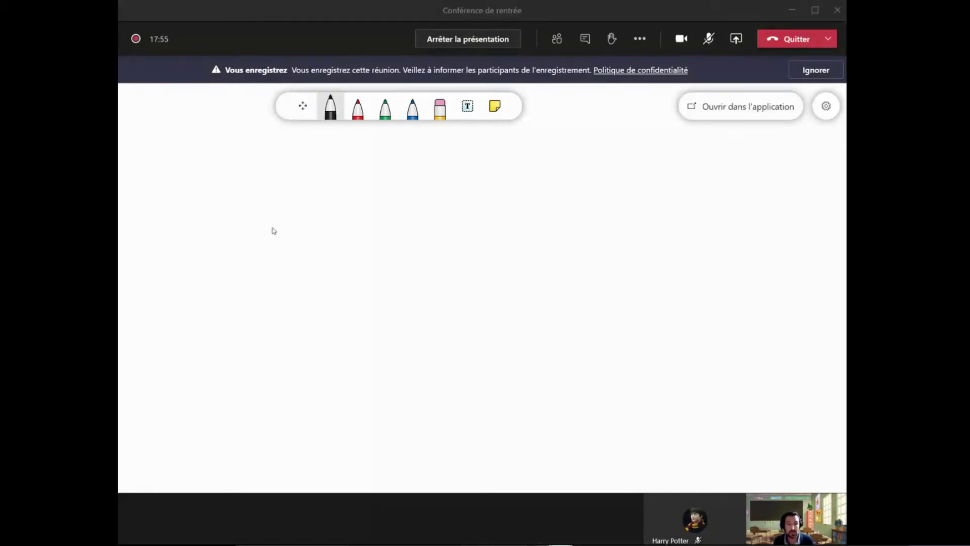
Step: Handwrite "Bonjour" on the whiteboard with the red pen, with a slanted line and a bent arrow beneath it
{"action": "left_click", "coordinate": [357, 106]}
{"action": "mouse_move", "coordinate": [266, 219]}
{"action": "left_mouse_down"}
{"action": "mouse_move", "coordinate": [294, 230]}
{"action": "mouse_move", "coordinate": [253, 275]}
{"action": "mouse_move", "coordinate": [329, 283]}
{"action": "mouse_move", "coordinate": [368, 222]}
{"action": "mouse_move", "coordinate": [433, 245]}
{"action": "mouse_move", "coordinate": [502, 222]}
{"action": "left_mouse_up"}
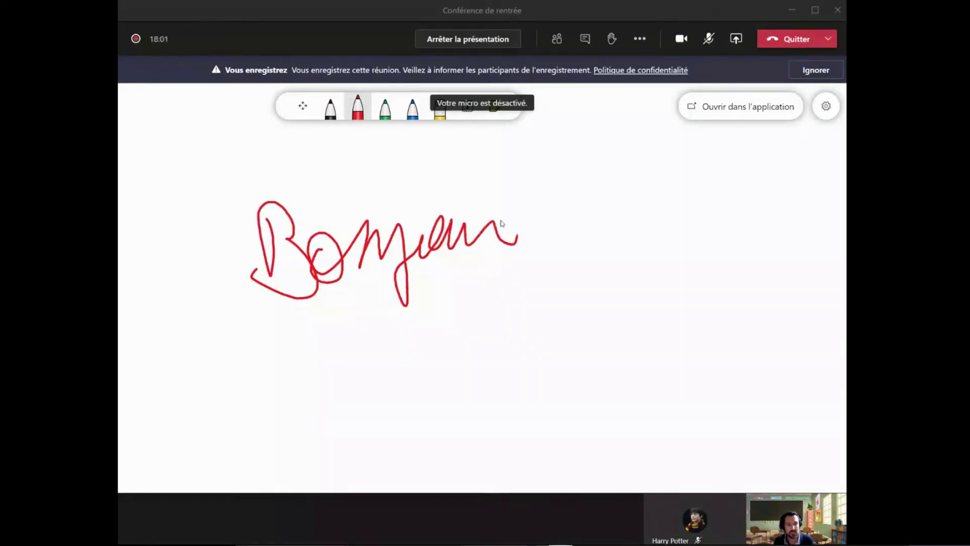
{"action": "left_click_drag", "start_coordinate": [294, 377], "coordinate": [608, 306]}
{"action": "mouse_move", "coordinate": [470, 359]}
{"action": "left_mouse_down"}
{"action": "mouse_move", "coordinate": [472, 392]}
{"action": "mouse_move", "coordinate": [547, 394]}
{"action": "left_mouse_up"}
{"action": "left_click_drag", "start_coordinate": [517, 379], "coordinate": [556, 410]}
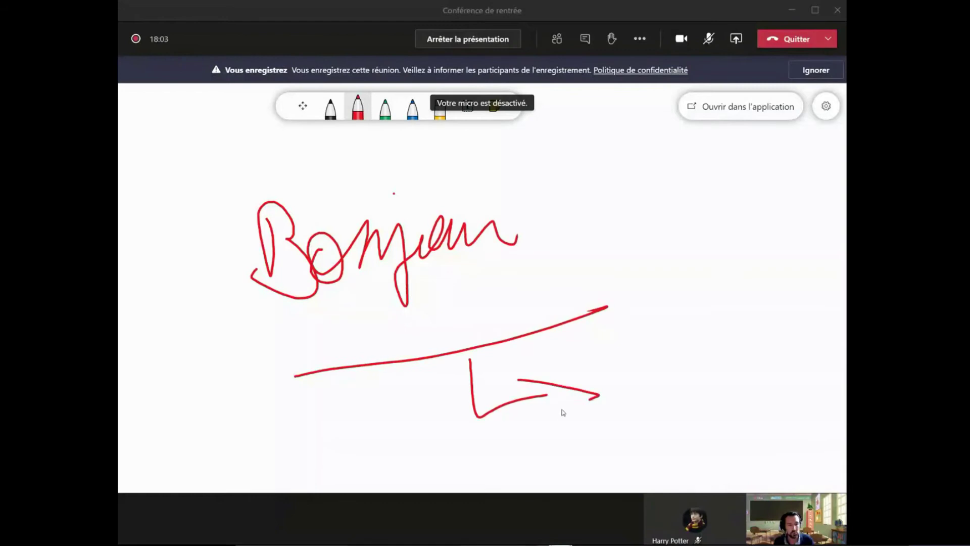
Step: Add a text box reading "Texte" to the whiteboard and move it to the empty area beside the red drawing
{"action": "scroll", "coordinate": [595, 360], "scroll_direction": "down", "scroll_amount": 5}
{"action": "scroll", "coordinate": [596, 356], "scroll_direction": "up", "scroll_amount": 5}
{"action": "scroll", "coordinate": [596, 356], "scroll_direction": "down", "scroll_amount": 5}
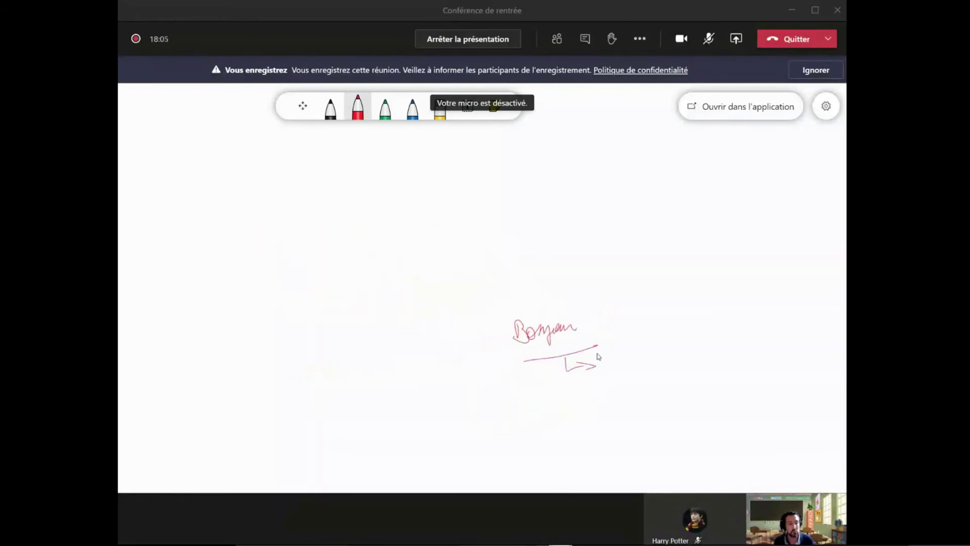
{"action": "scroll", "coordinate": [596, 357], "scroll_direction": "up", "scroll_amount": 4}
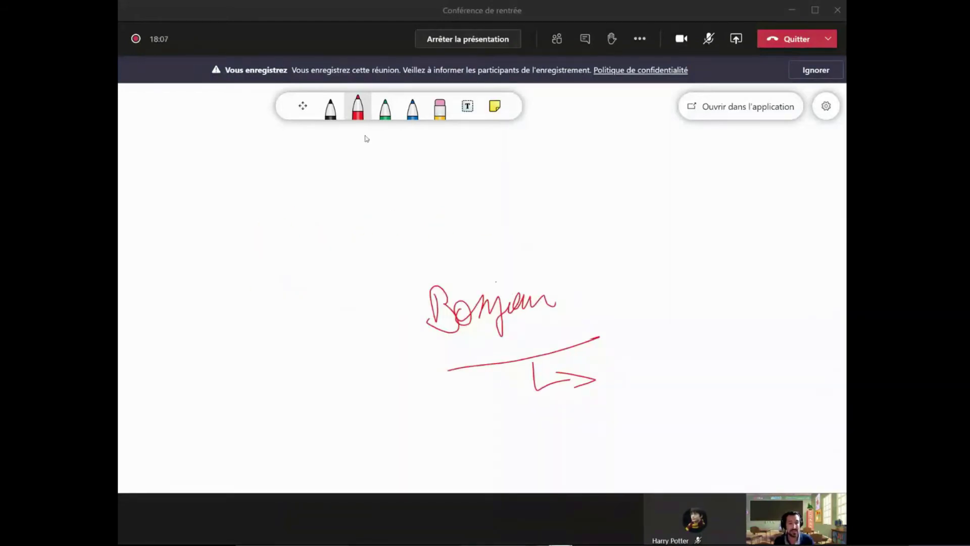
{"action": "left_click", "coordinate": [314, 118]}
{"action": "left_click_drag", "start_coordinate": [547, 329], "coordinate": [397, 242]}
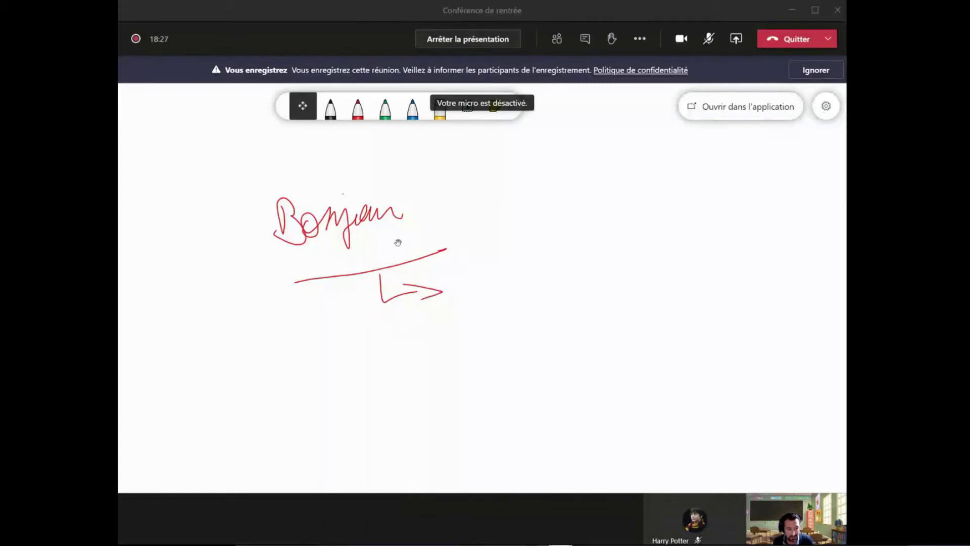
{"action": "double_click", "coordinate": [397, 243]}
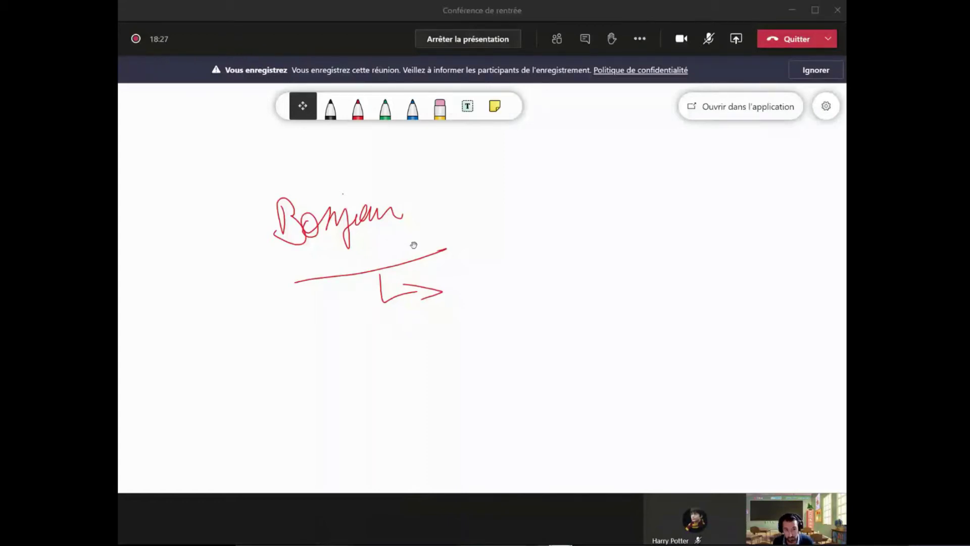
{"action": "type", "text": "Texte"}
{"action": "left_click", "coordinate": [506, 262]}
{"action": "mouse_move", "coordinate": [397, 253]}
{"action": "left_mouse_down"}
{"action": "mouse_move", "coordinate": [390, 215]}
{"action": "mouse_move", "coordinate": [640, 255]}
{"action": "left_mouse_up"}
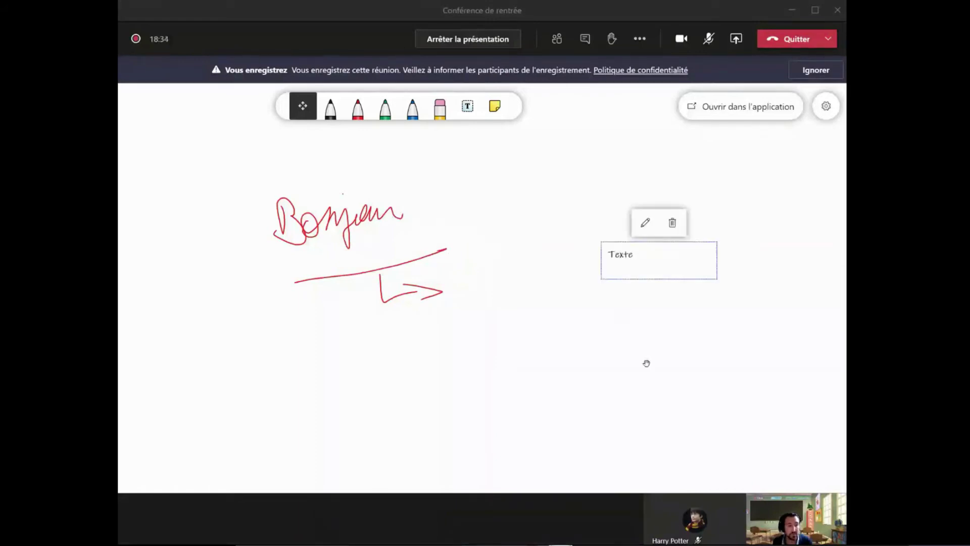
Step: Add a sticky note reading "opaques" and place it over the handwritten red word
{"action": "left_click", "coordinate": [495, 106]}
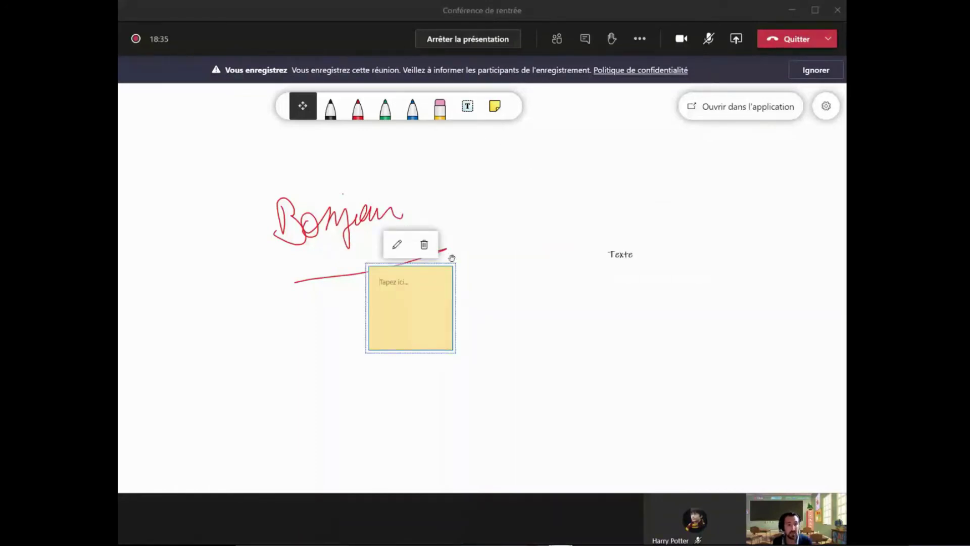
{"action": "left_click", "coordinate": [395, 307]}
{"action": "type", "text": "opaques"}
{"action": "left_click_drag", "start_coordinate": [414, 291], "coordinate": [376, 210]}
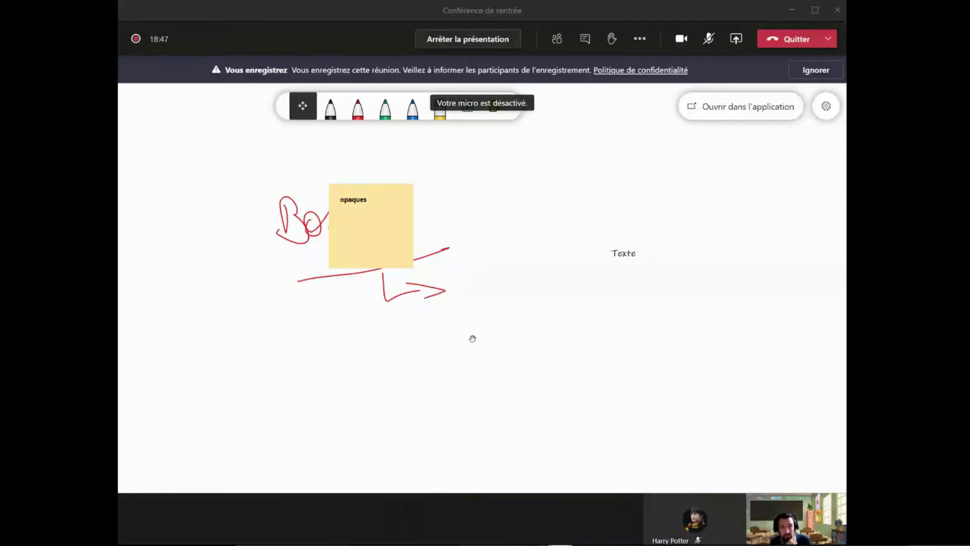
Step: Stop presenting the whiteboard and share the "Early Solar System Explo..." PowerPoint presentation instead
{"action": "left_click", "coordinate": [456, 41]}
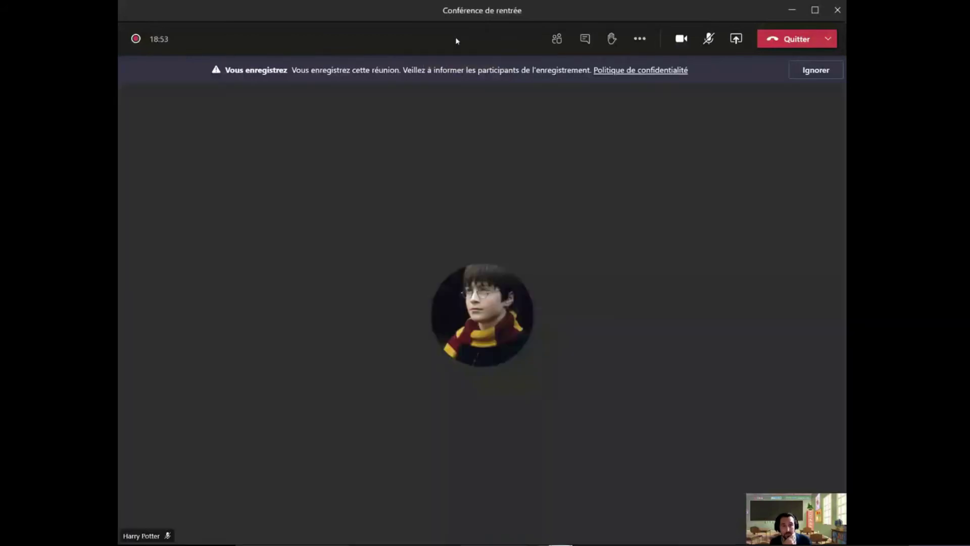
{"action": "left_click", "coordinate": [737, 39]}
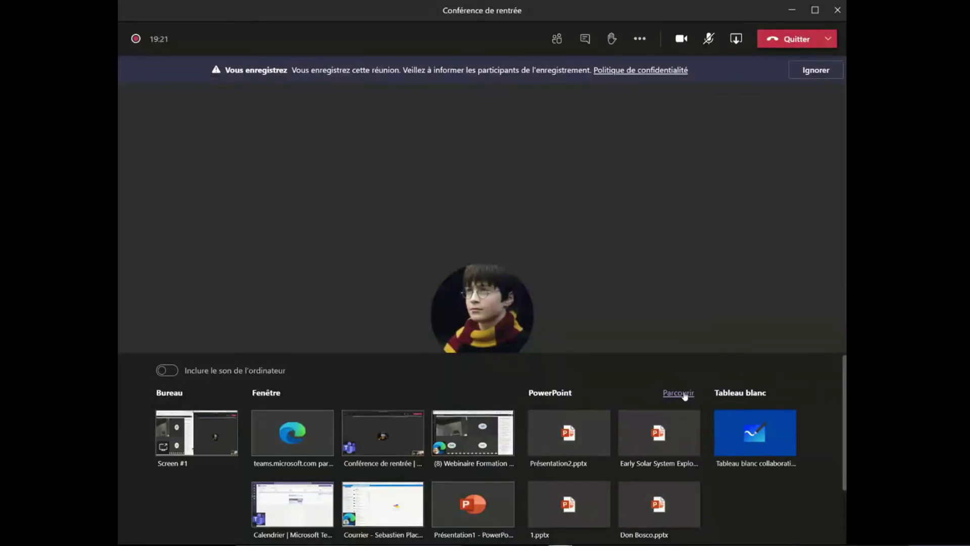
{"action": "left_click", "coordinate": [669, 439]}
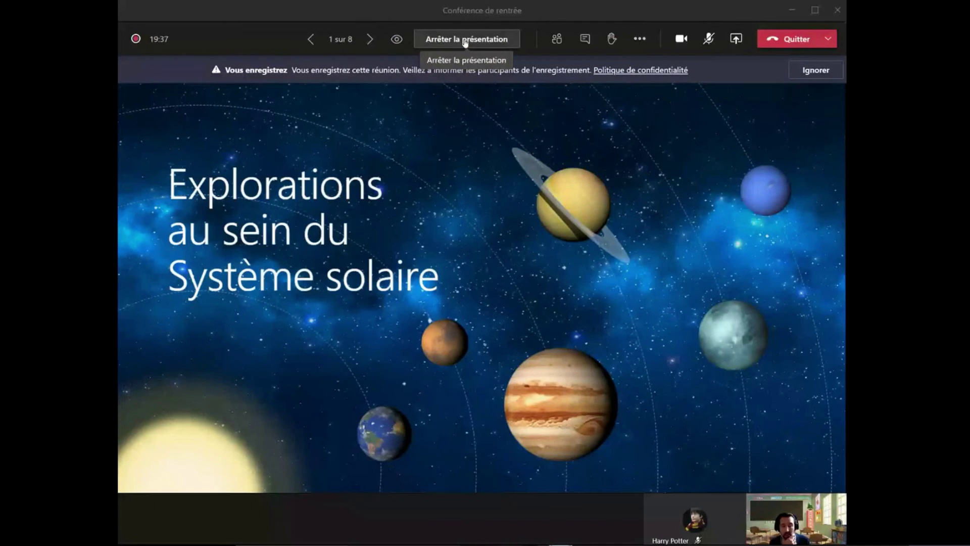
Step: Prevent participants from browsing the shared presentation on their own and advance to the next slide
{"action": "left_click", "coordinate": [401, 46]}
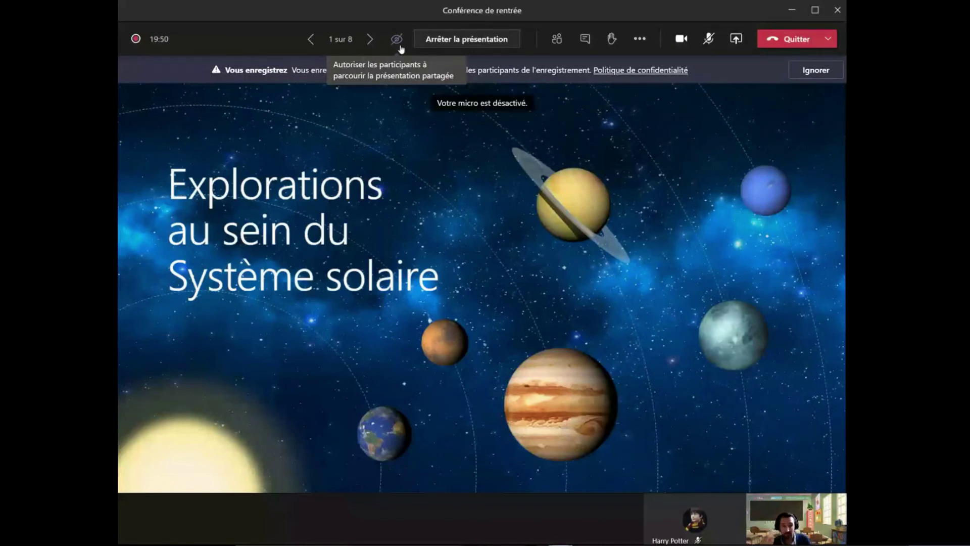
{"action": "left_click", "coordinate": [369, 39]}
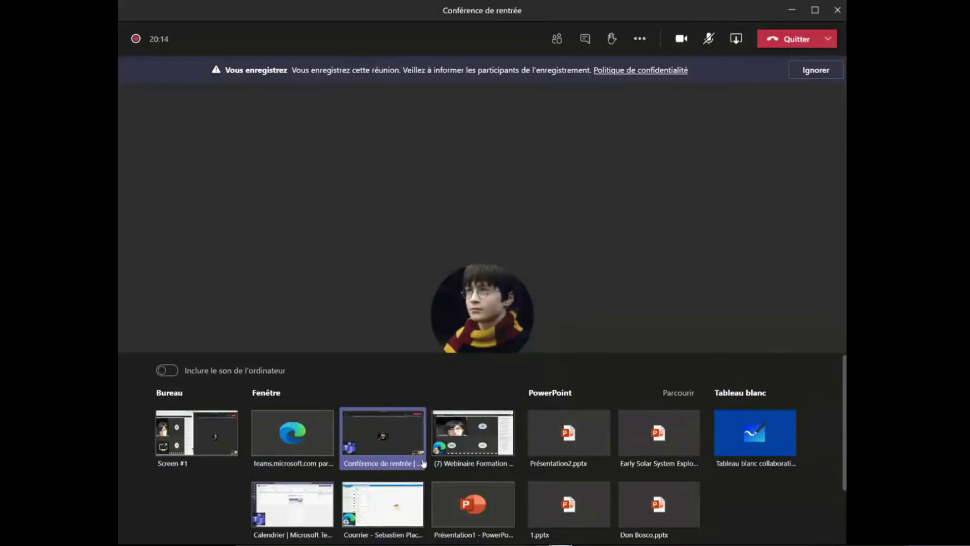
Step: Switch to the Color Vision simulation in the browser, open Single Bulb and turn on the flashlight with the colored bulb
{"action": "scroll", "coordinate": [303, 444], "scroll_direction": "down", "scroll_amount": 2}
{"action": "scroll", "coordinate": [342, 430], "scroll_direction": "down", "scroll_amount": 1}
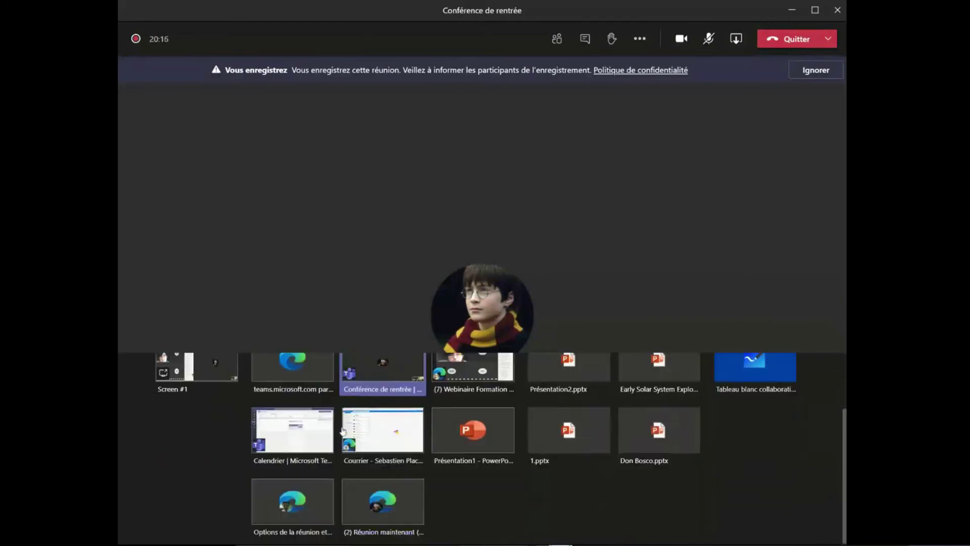
{"action": "scroll", "coordinate": [343, 430], "scroll_direction": "up", "scroll_amount": 3}
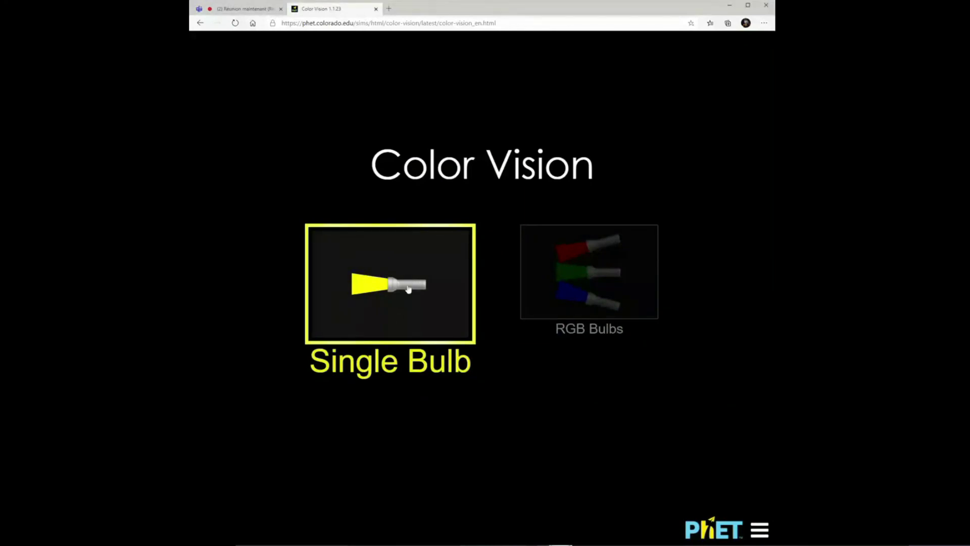
{"action": "left_click", "coordinate": [408, 289]}
{"action": "left_click", "coordinate": [646, 208]}
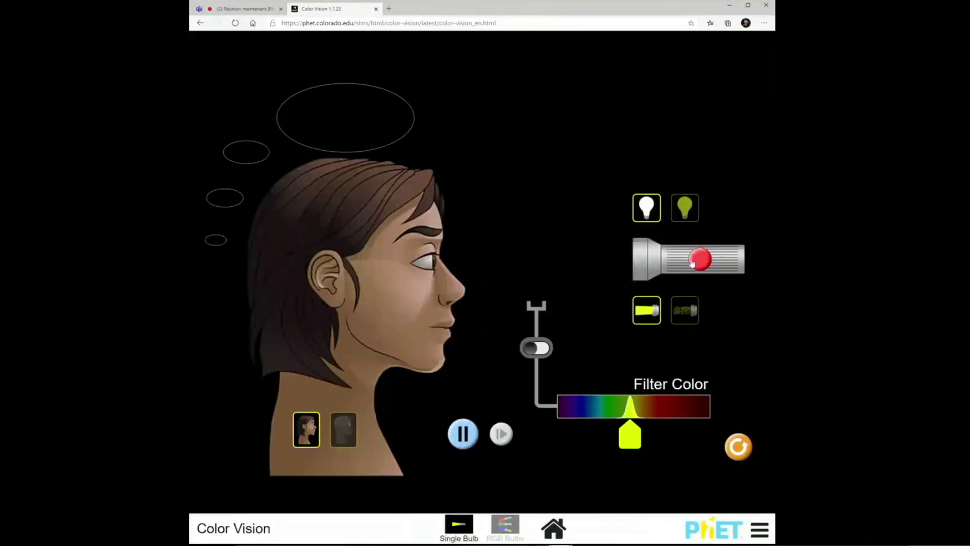
{"action": "left_click", "coordinate": [700, 258]}
{"action": "left_click", "coordinate": [686, 214]}
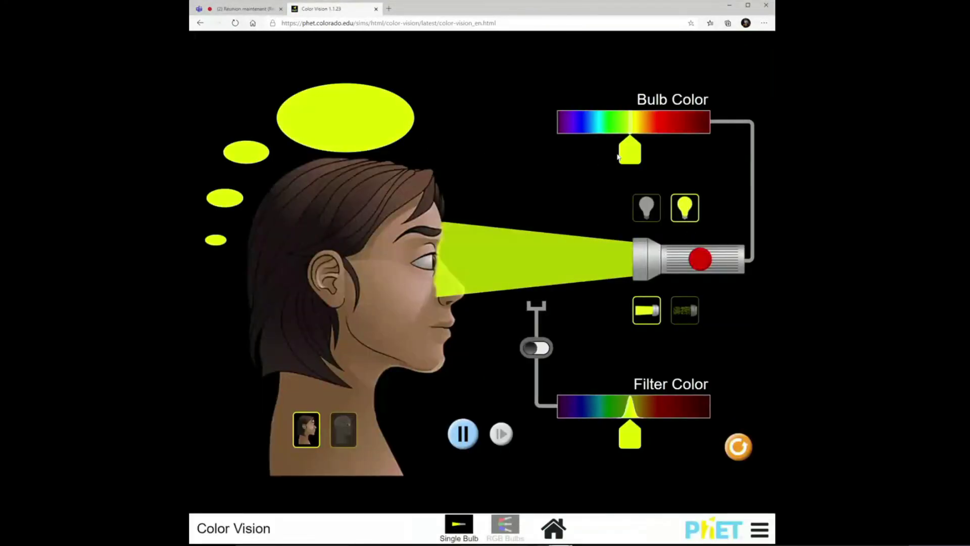
Step: Set both the bulb color and the filter color to red, and display the light beam as photons
{"action": "left_click_drag", "start_coordinate": [640, 158], "coordinate": [670, 152]}
{"action": "left_click", "coordinate": [684, 310]}
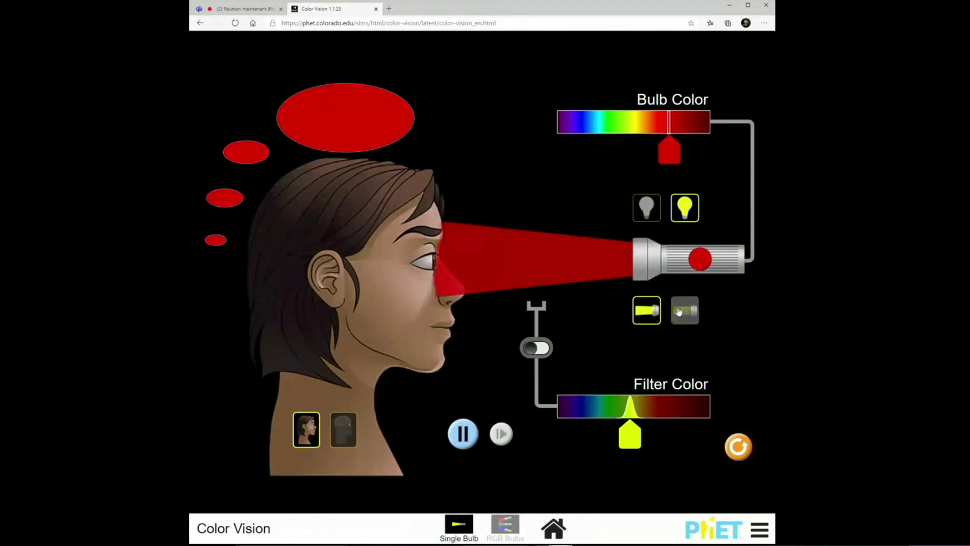
{"action": "left_click_drag", "start_coordinate": [629, 439], "coordinate": [667, 438]}
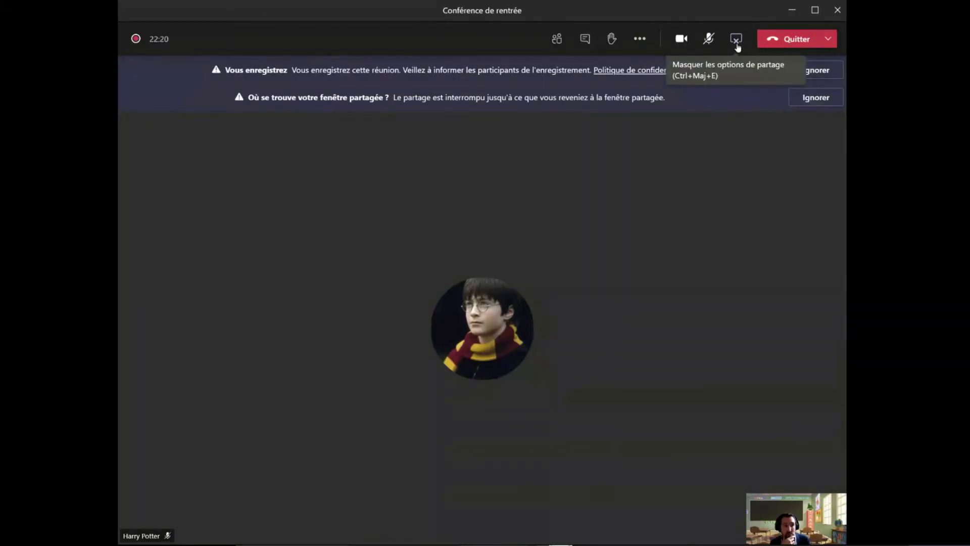
Step: Stop sharing the browser window, dismiss the recording notice and reopen the meeting's sharing options
{"action": "left_click", "coordinate": [737, 41]}
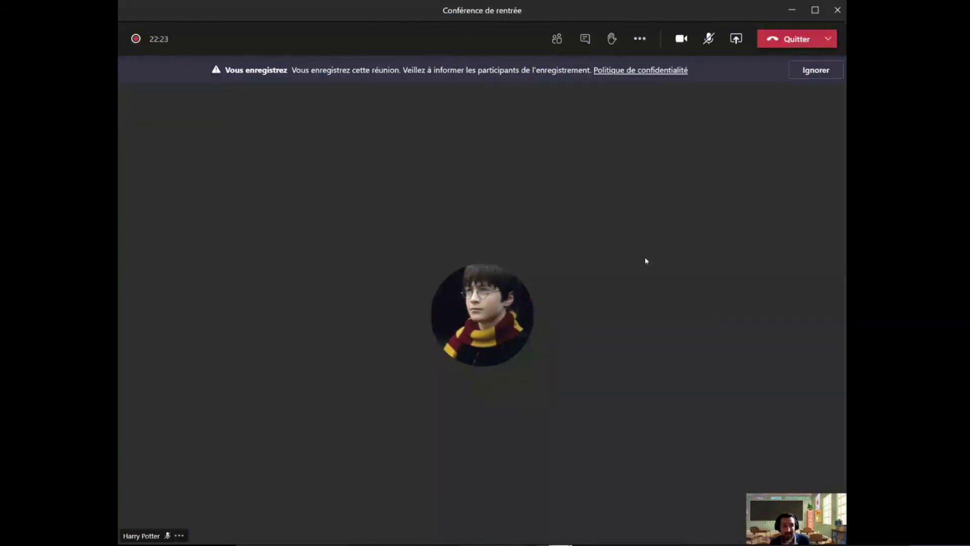
{"action": "left_click", "coordinate": [815, 70]}
{"action": "left_click", "coordinate": [743, 44]}
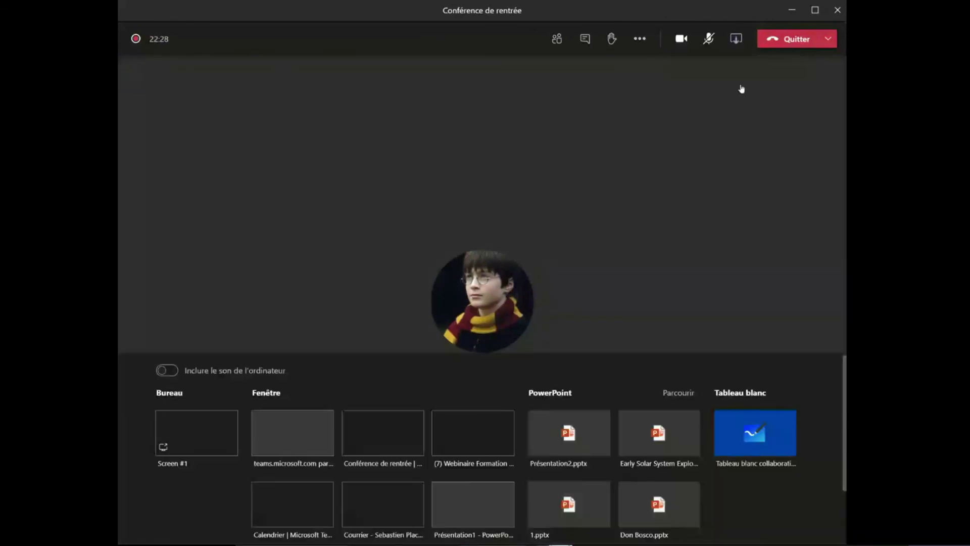